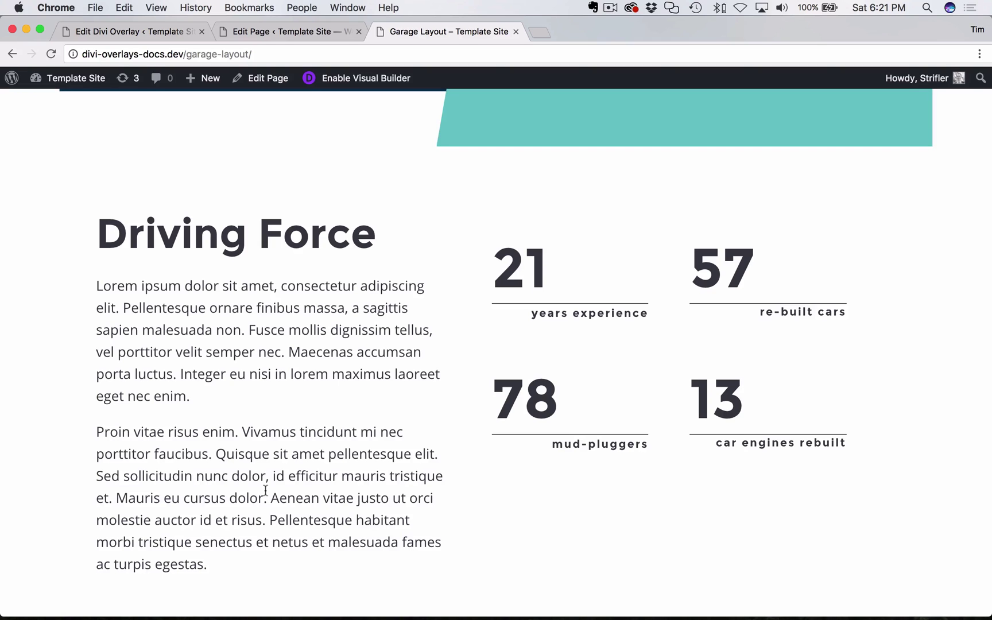
Scroll down and back up the Garage Layout page to confirm no overlay appears
scroll(402, 510, down, 10)
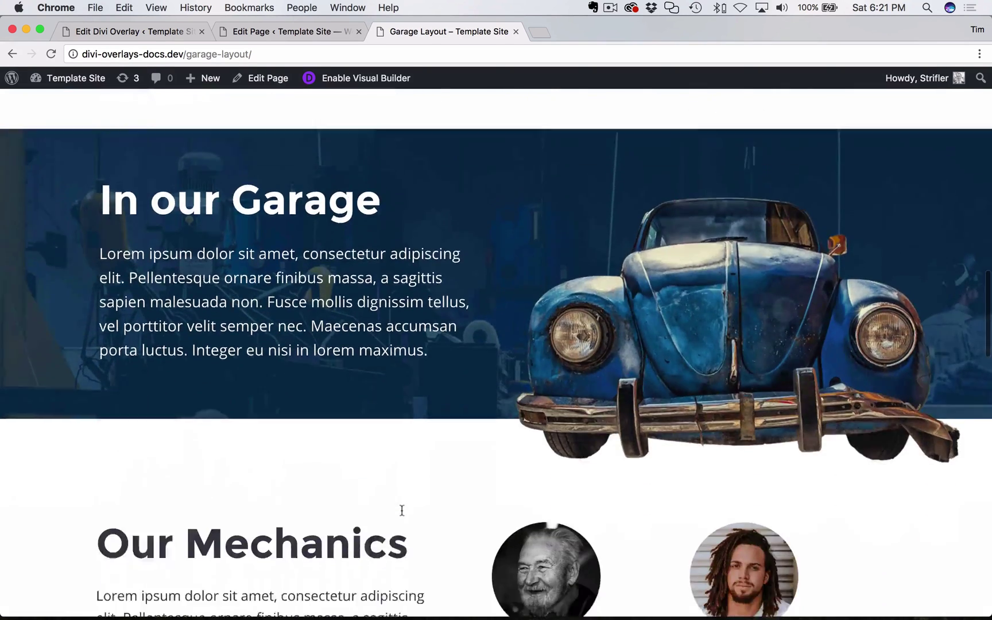
scroll(402, 510, down, 15)
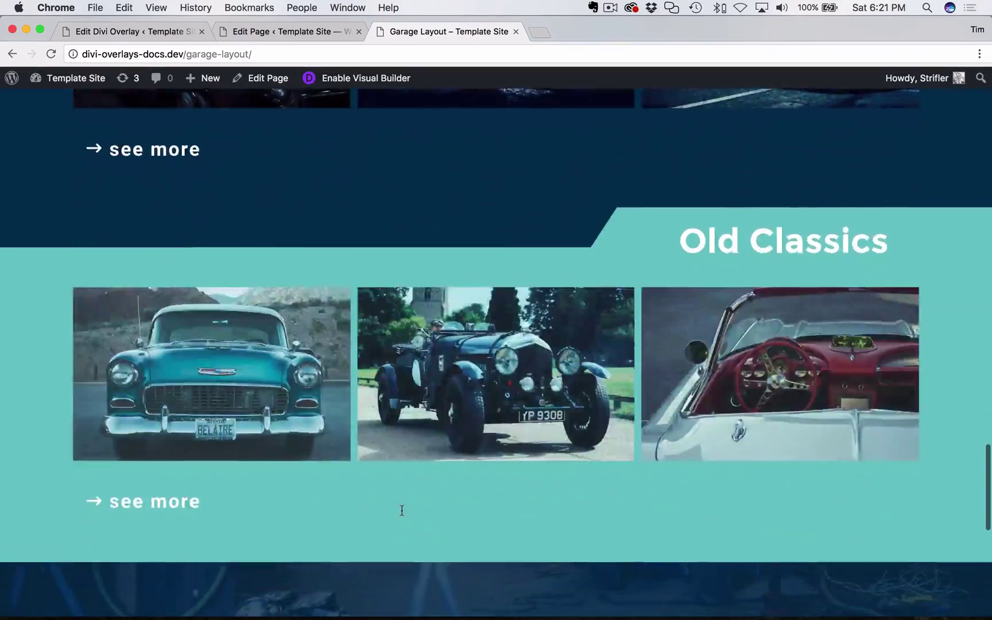
scroll(402, 510, up, 20)
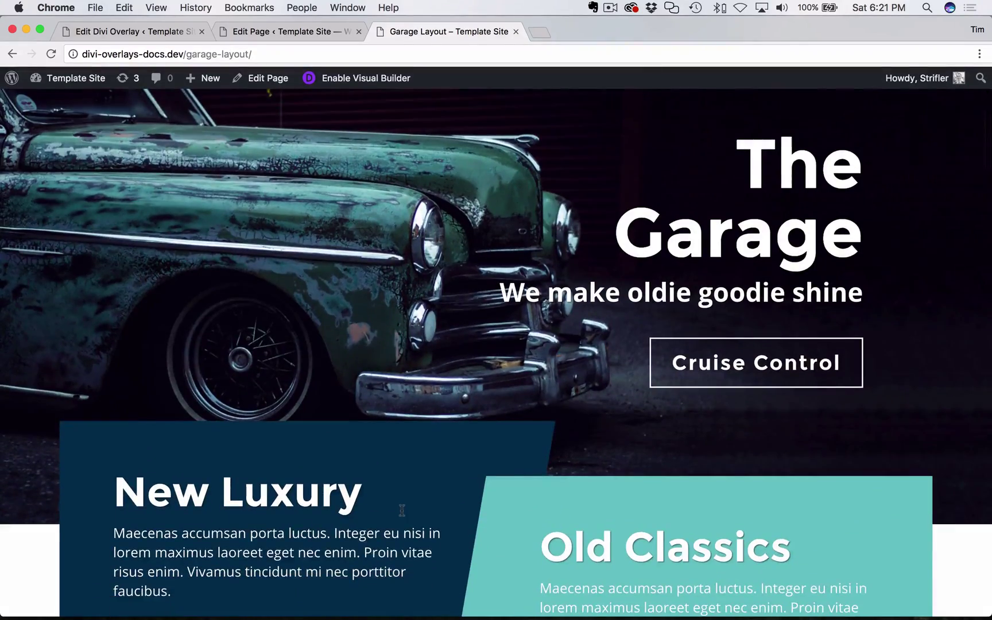
scroll(402, 510, down, 15)
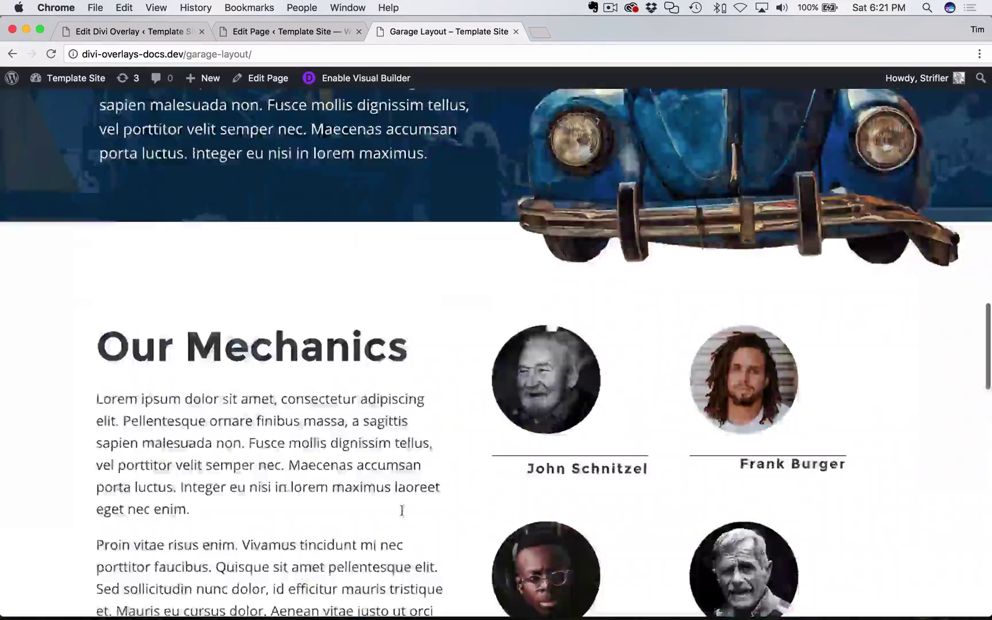
scroll(213, 278, up, 15)
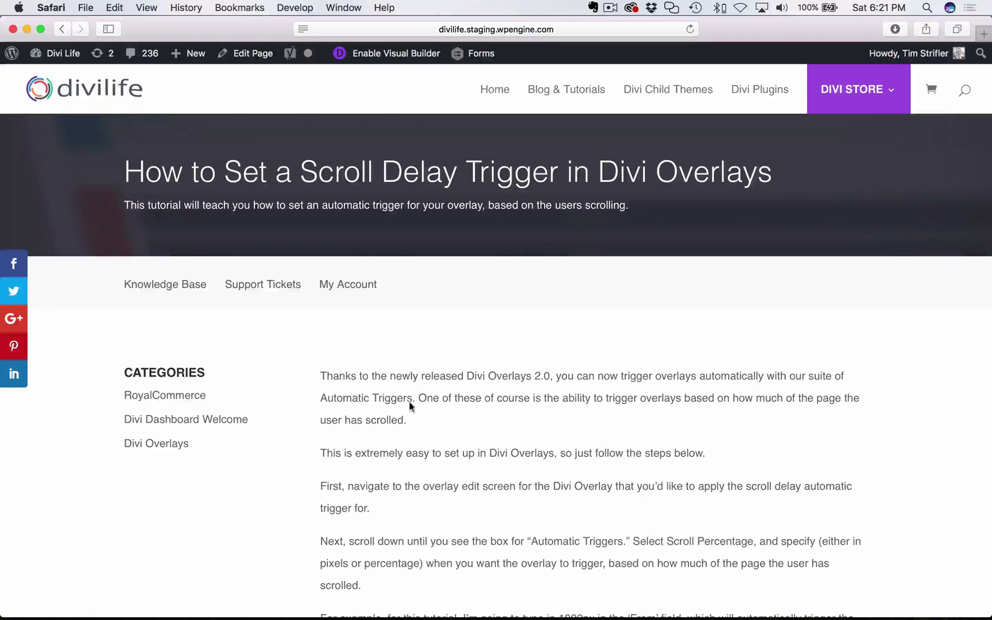
Read through the Divi Life scroll delay tutorial's steps for the 1000px From value
scroll(411, 370, down, 15)
scroll(285, 437, down, 5)
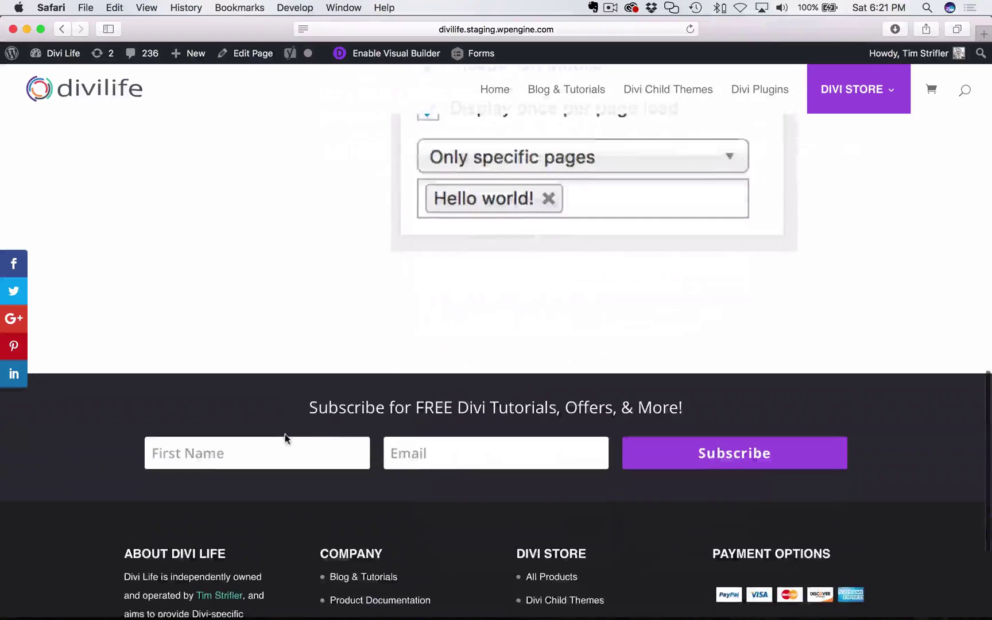
scroll(284, 436, up, 10)
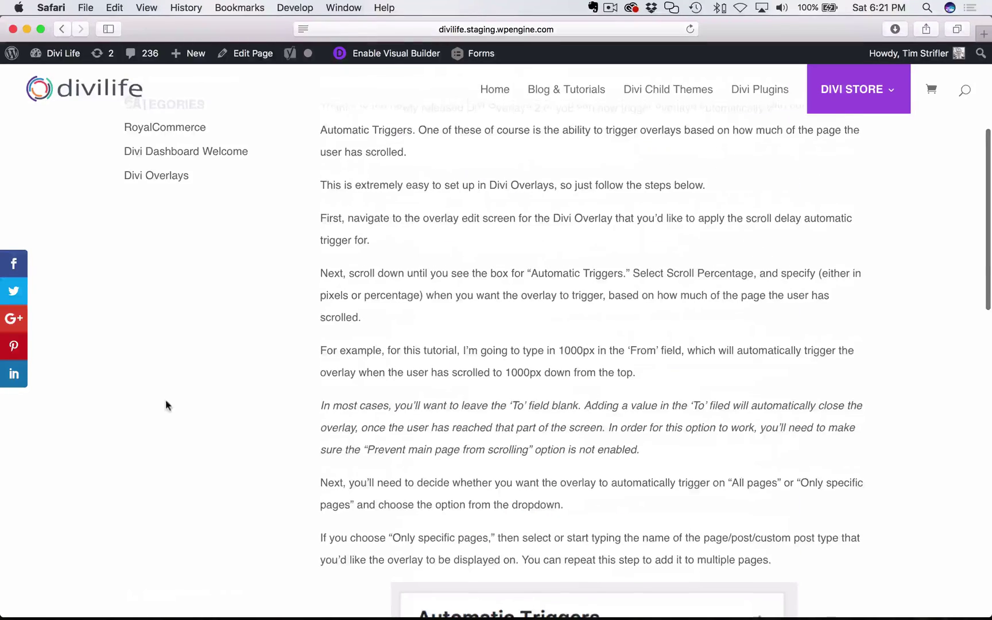
scroll(165, 399, up, 3)
scroll(543, 370, up, 2)
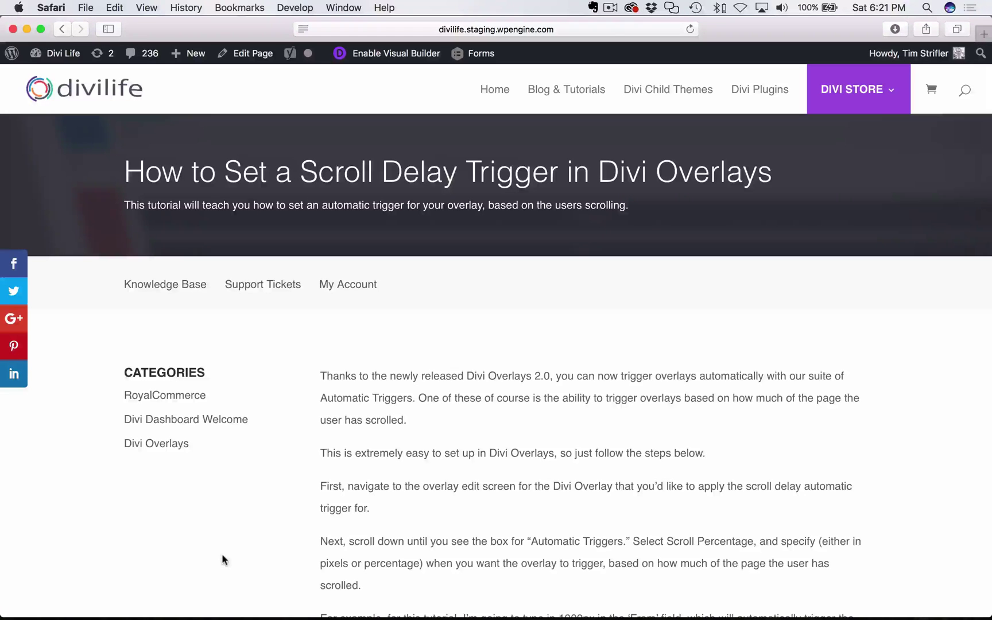
Return to Chrome, open the Contact Form Overlay editor and bring Automatic Triggers into view
key(ctrl+Right)
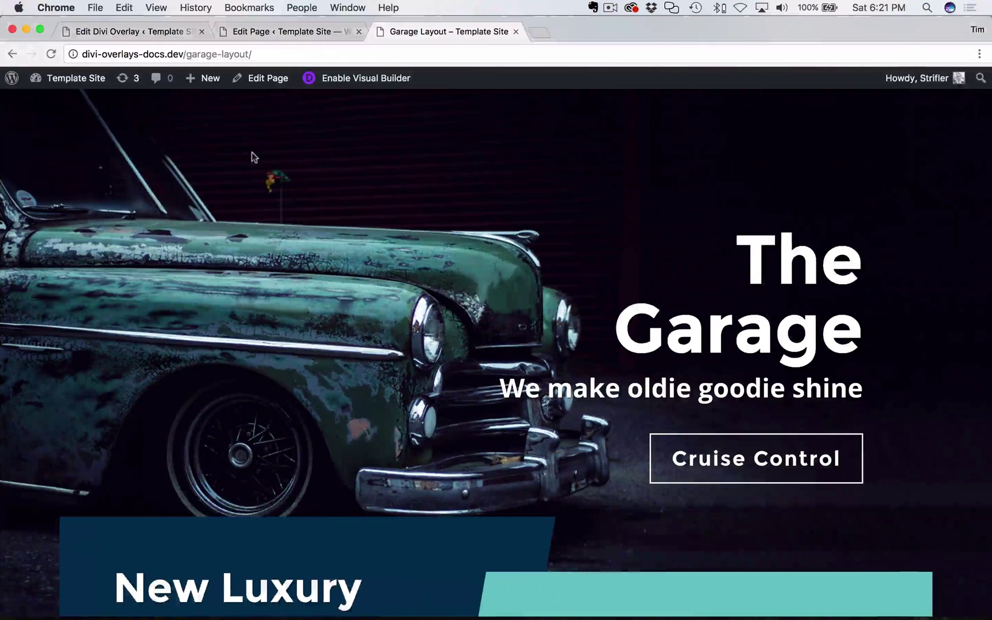
click(85, 32)
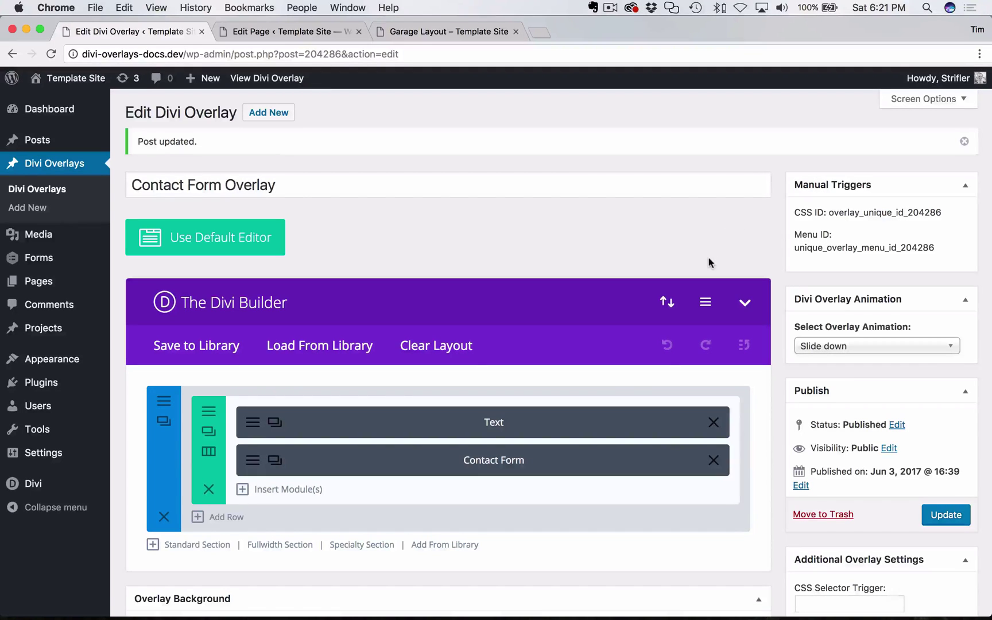
scroll(817, 435, down, 1)
scroll(817, 435, down, 10)
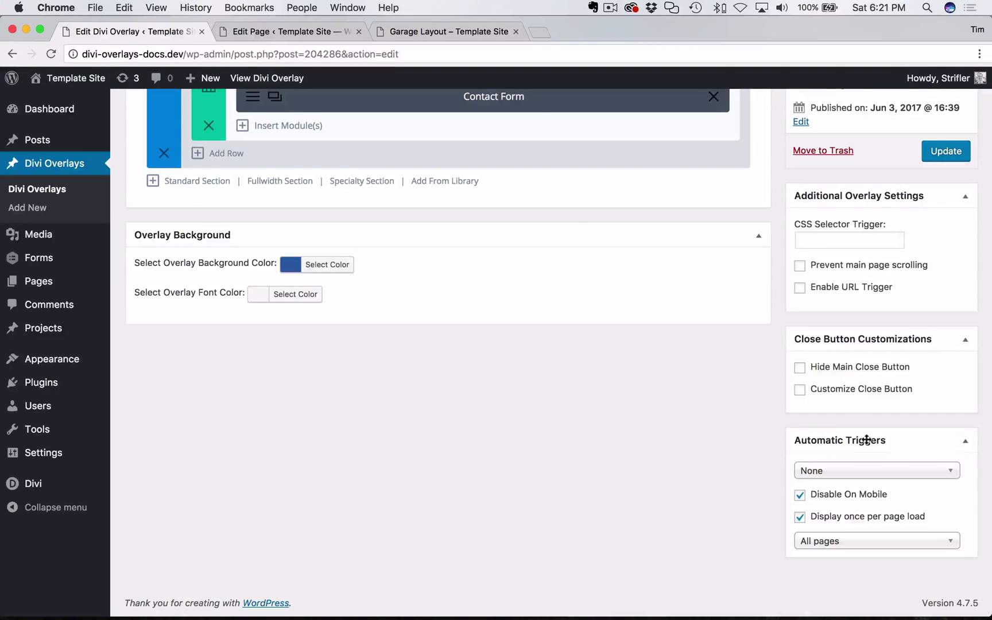
Set the automatic trigger to Scroll Percentage, From 1000px, leaving 'to' blank
click(856, 472)
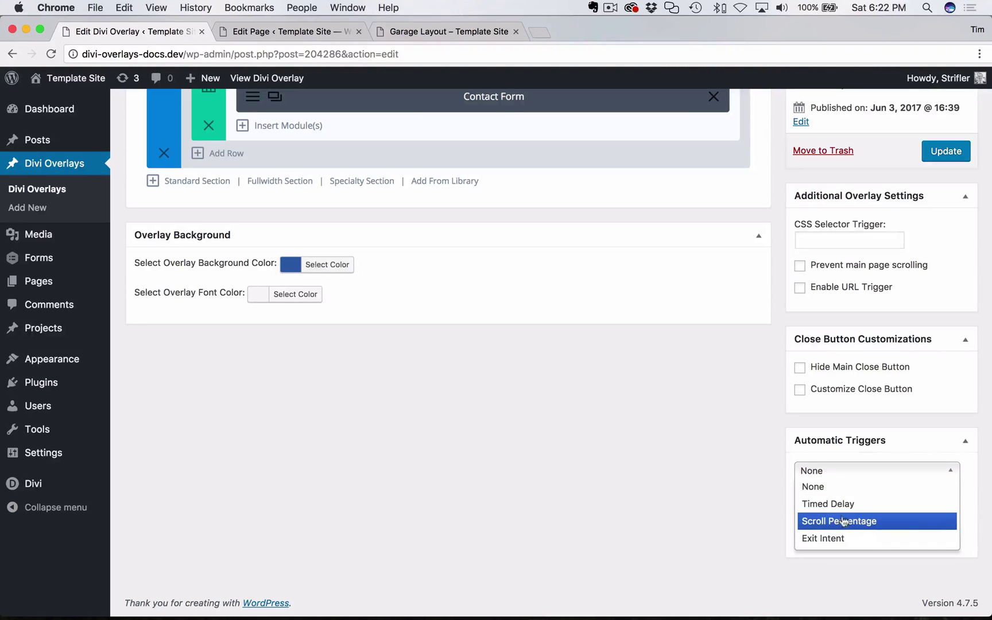
click(861, 521)
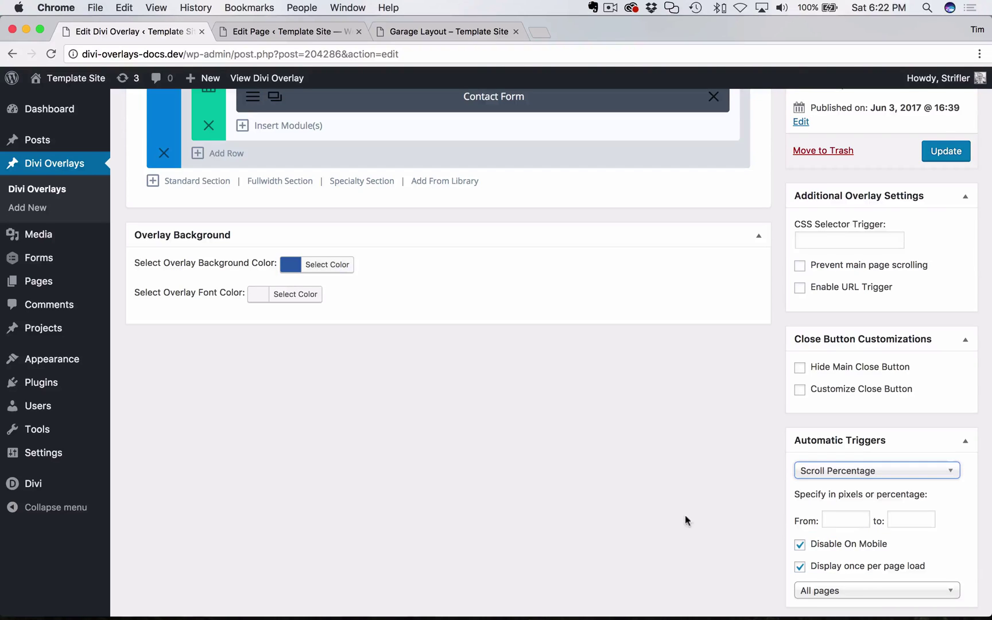
scroll(821, 536, down, 2)
click(841, 466)
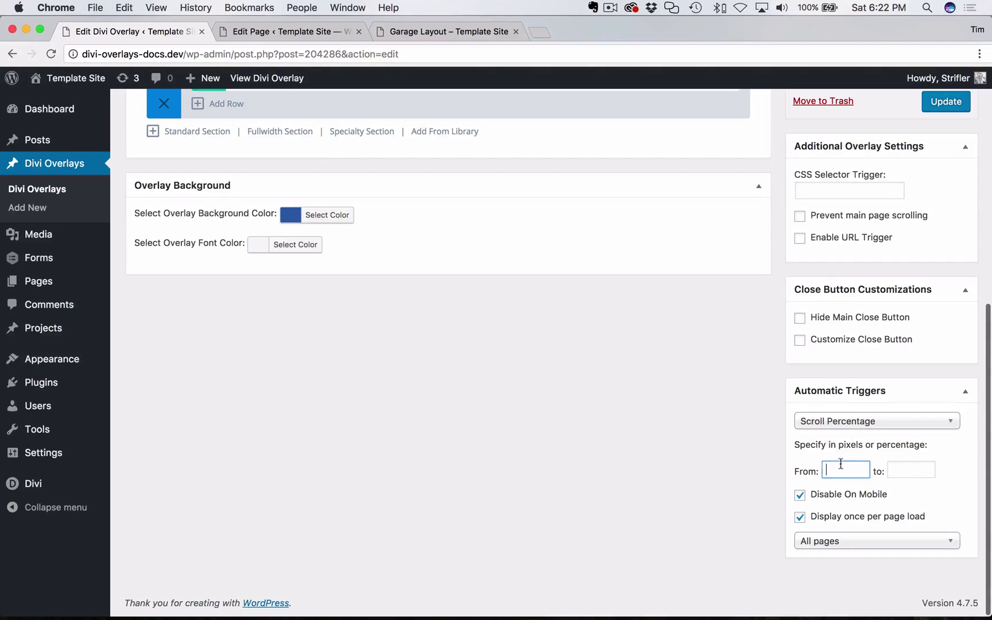
click(903, 468)
click(835, 473)
click(919, 473)
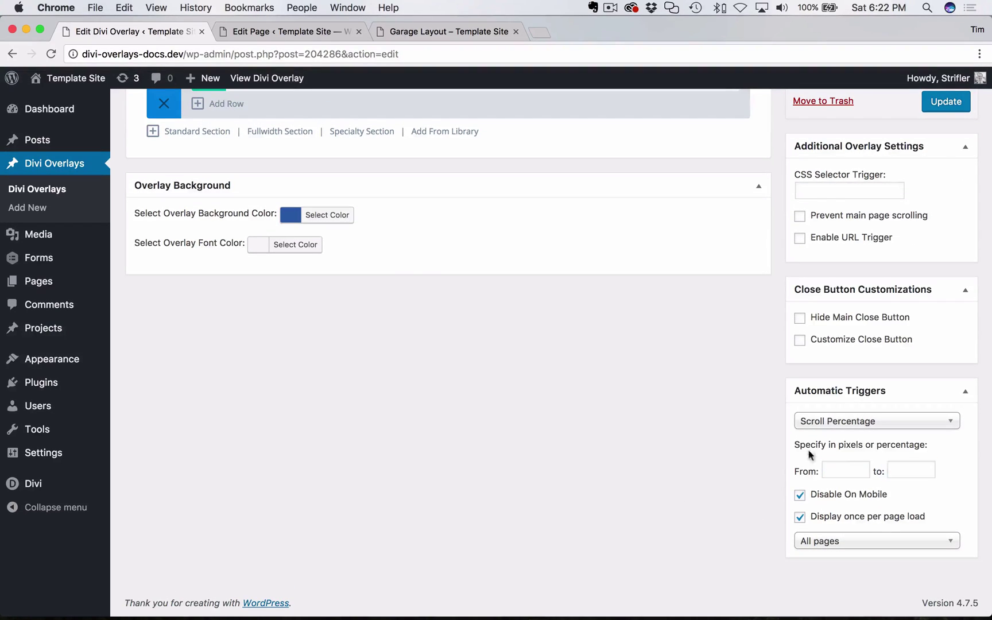
click(839, 466)
text(1000px)
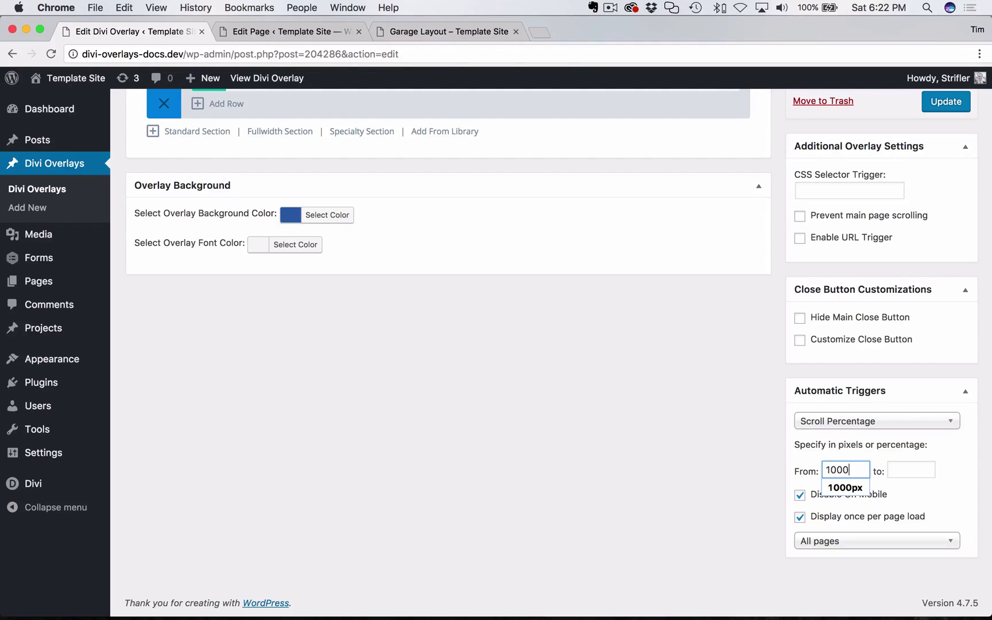
click(739, 485)
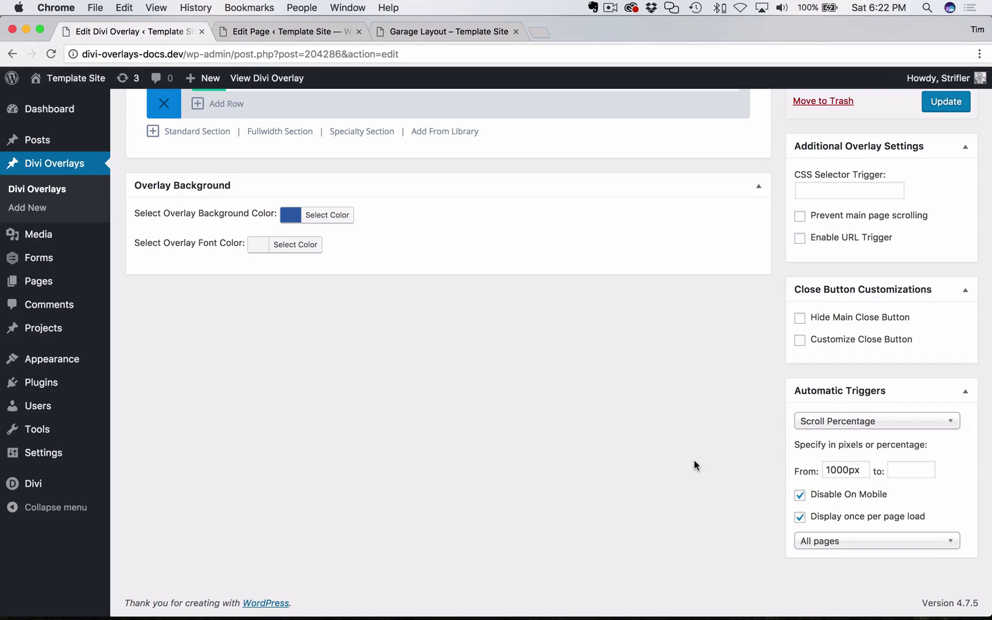
click(910, 470)
click(684, 441)
click(896, 467)
click(751, 480)
click(792, 436)
click(893, 466)
click(679, 489)
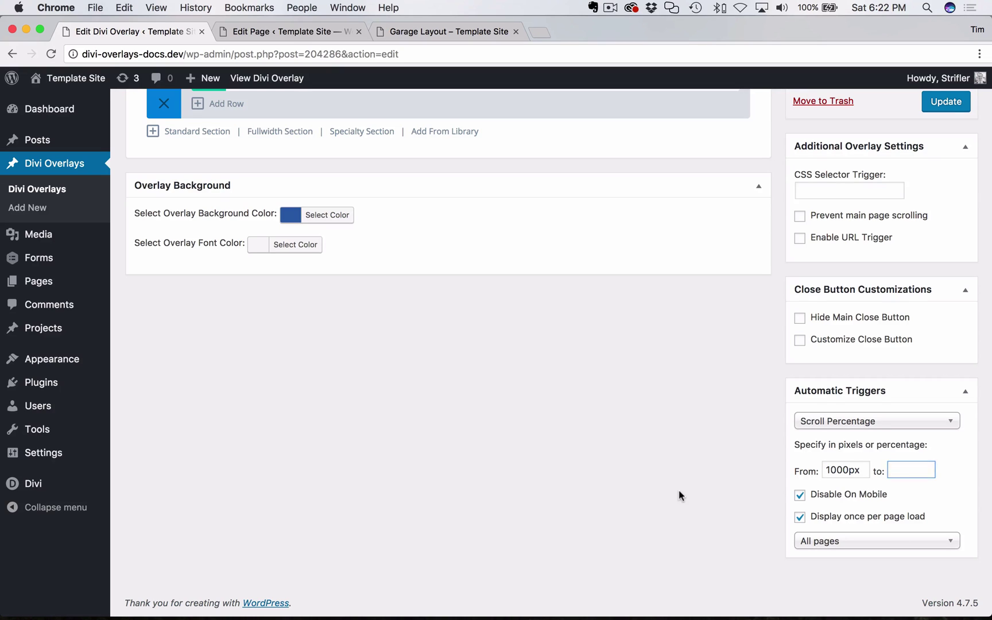
click(900, 465)
scroll(737, 422, up, 5)
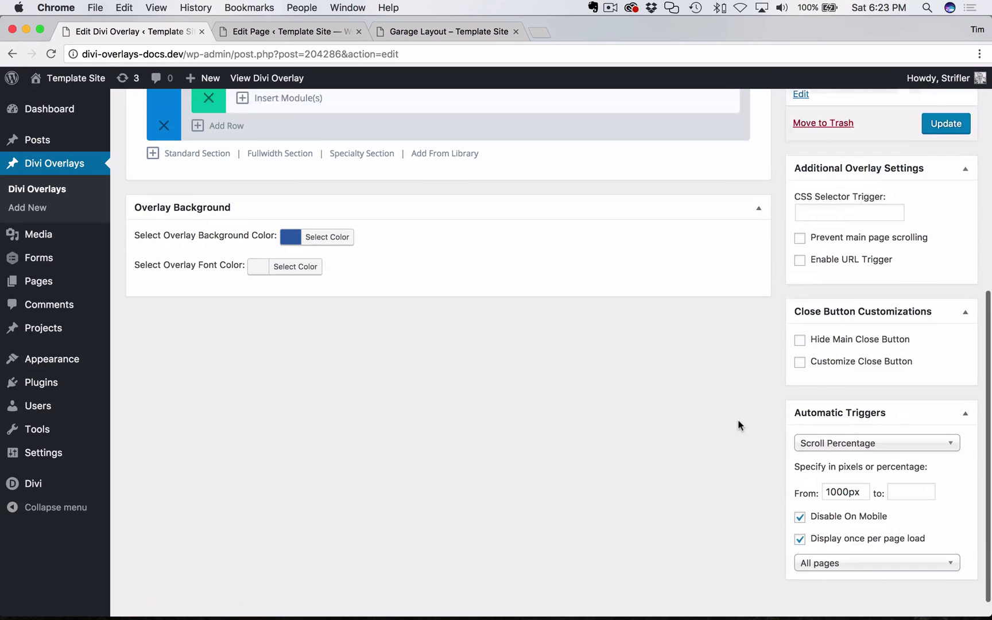
click(800, 362)
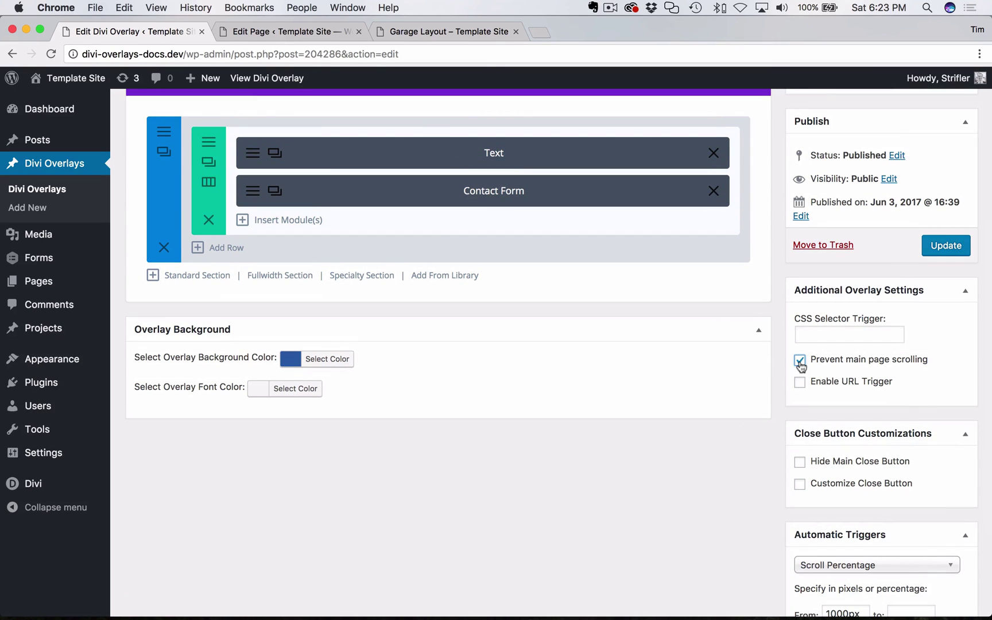
click(801, 362)
click(800, 361)
click(800, 361)
scroll(751, 524, down, 1)
scroll(750, 524, down, 4)
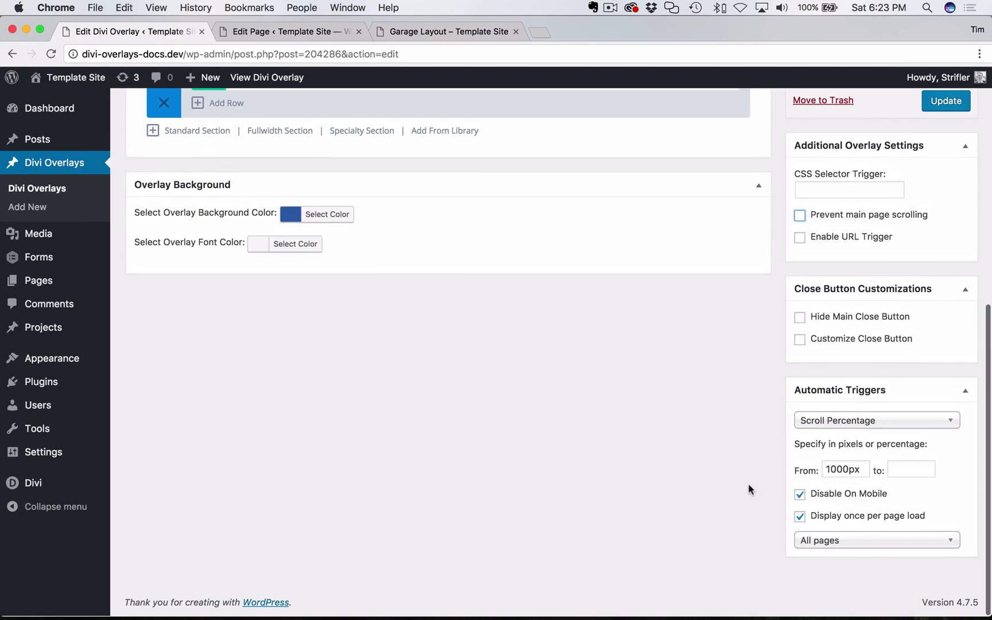
click(909, 475)
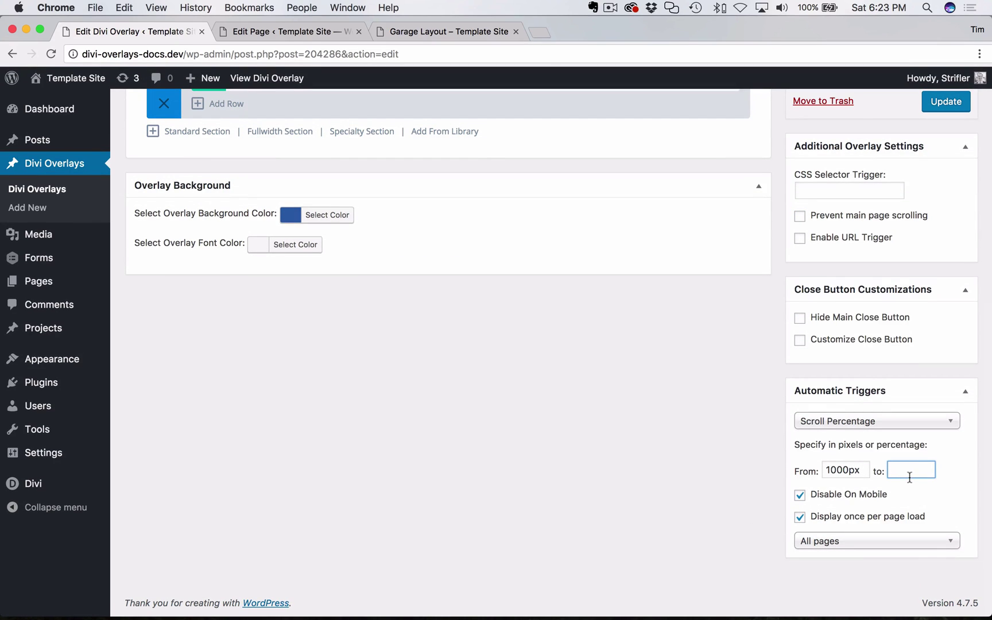
click(670, 491)
click(853, 473)
click(765, 470)
scroll(720, 492, down, 1)
double_click(828, 468)
click(691, 478)
Limit the overlay's display to Only specific pages
scroll(751, 568, down, 2)
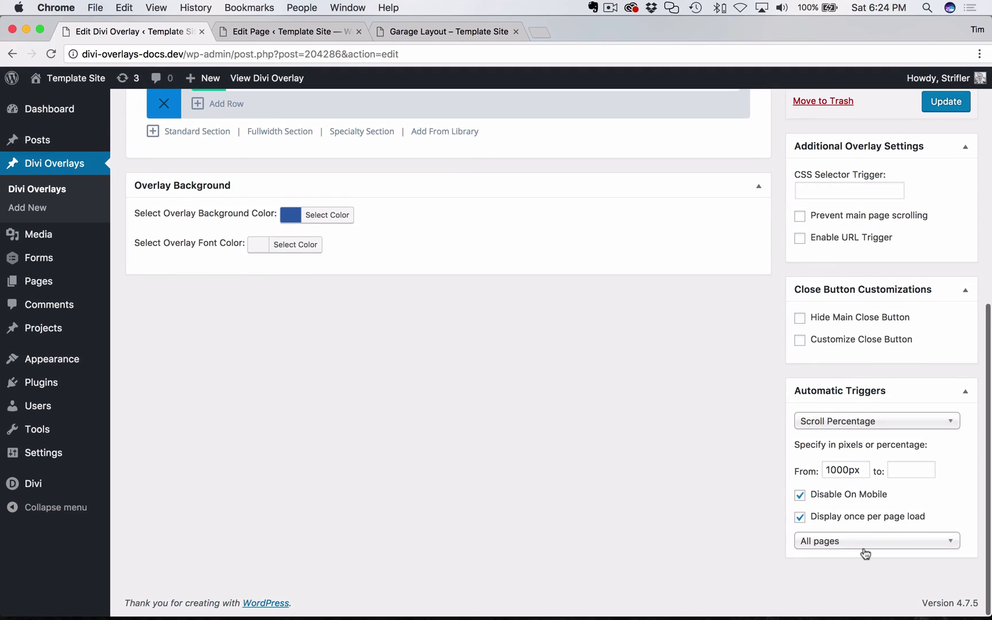
click(806, 544)
scroll(742, 540, down, 1)
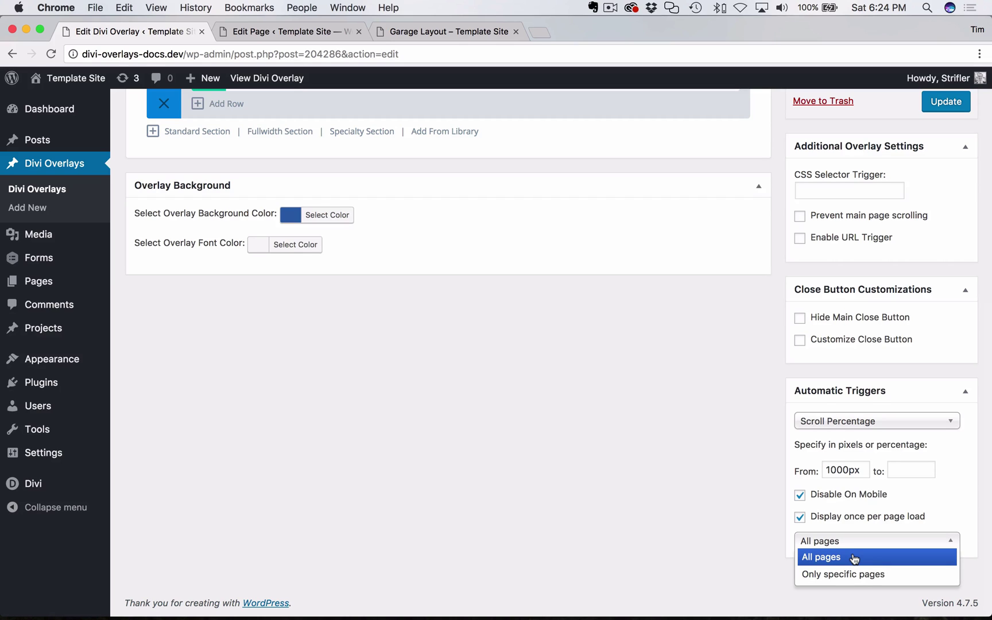
click(852, 574)
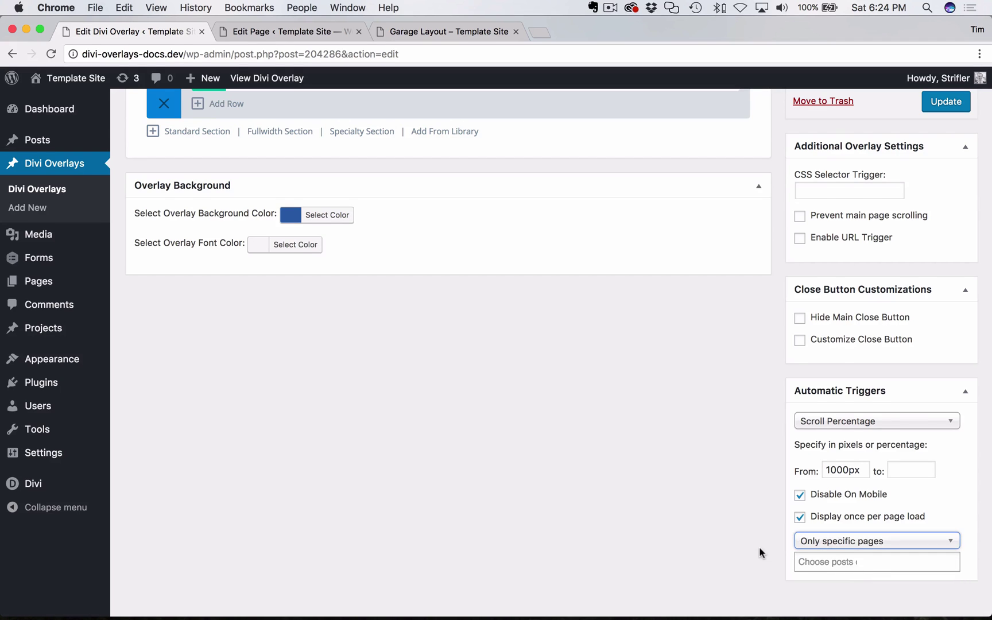
scroll(821, 560, down, 1)
click(830, 537)
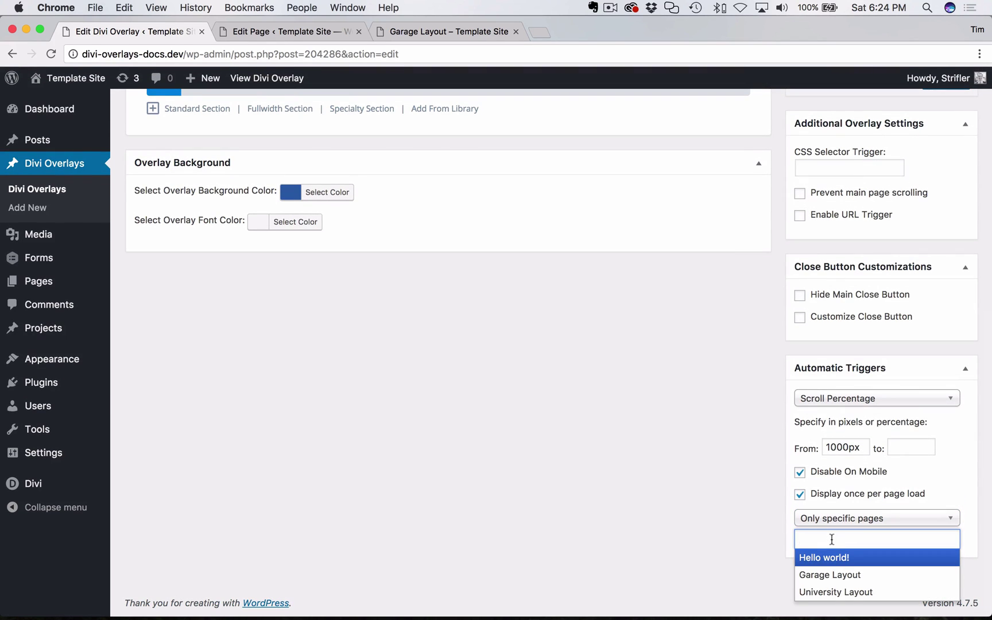
click(697, 529)
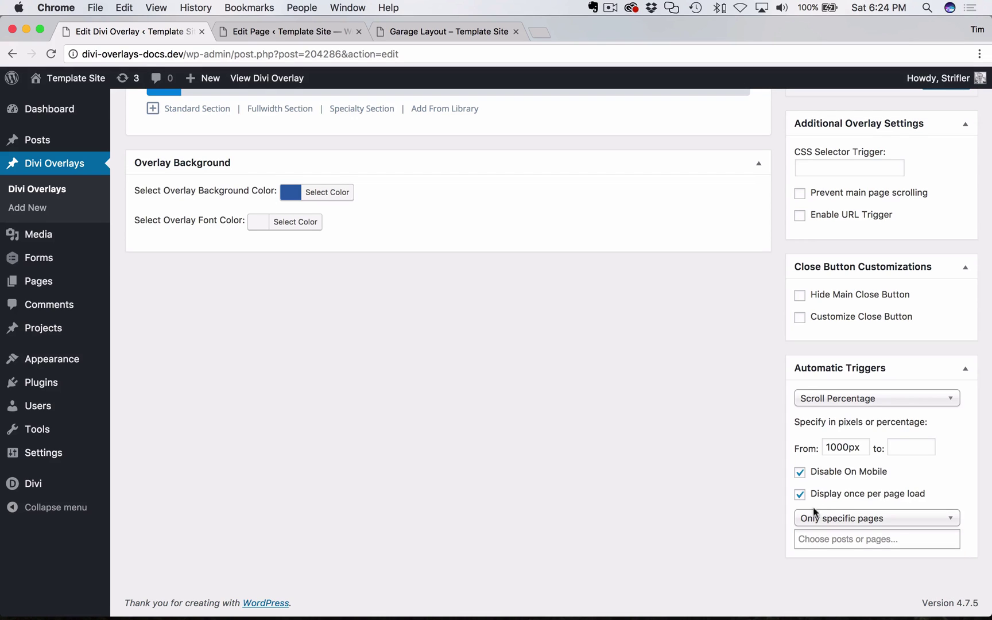
click(841, 519)
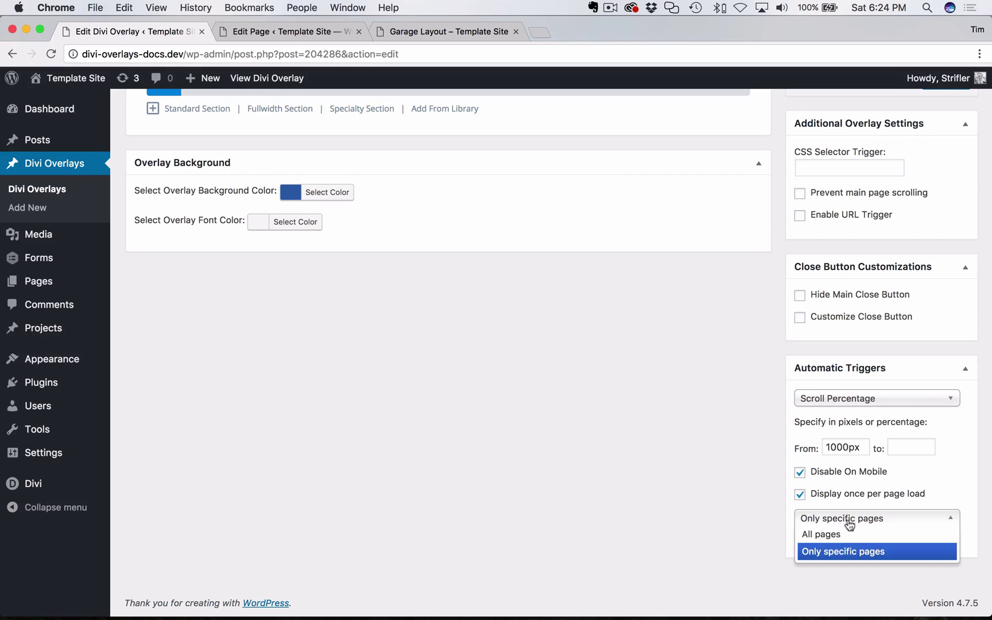
click(847, 551)
Select Garage Layout as the only page, removing University Layout, and save the overlay
click(815, 542)
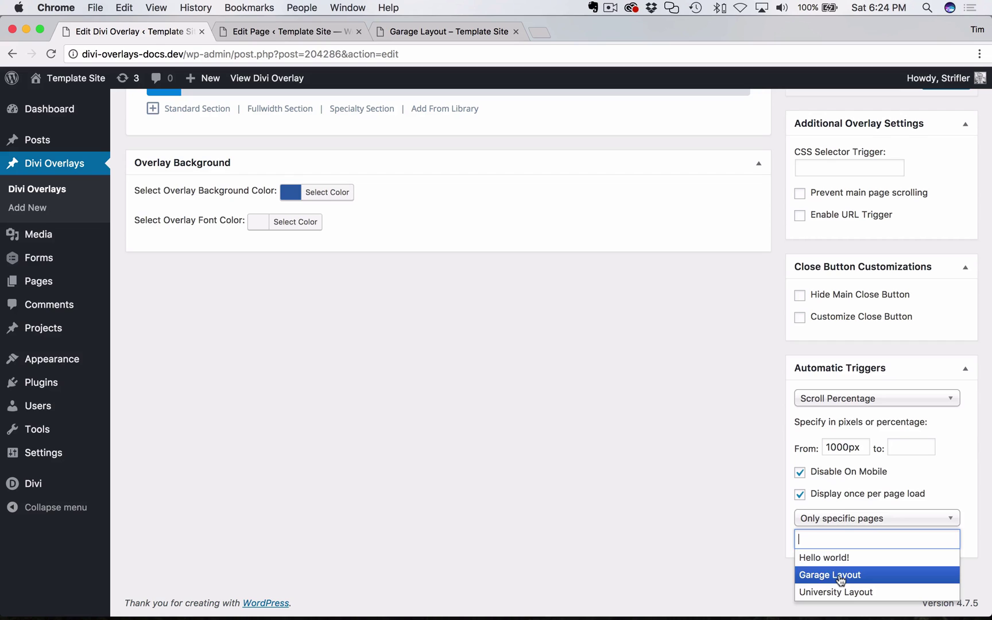
click(700, 505)
click(841, 542)
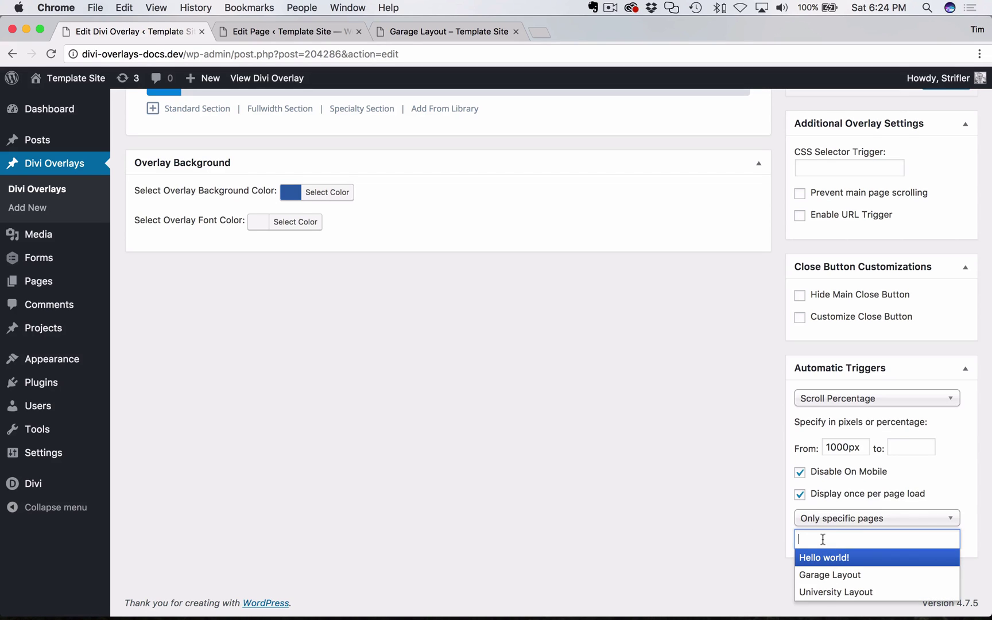
text(ga)
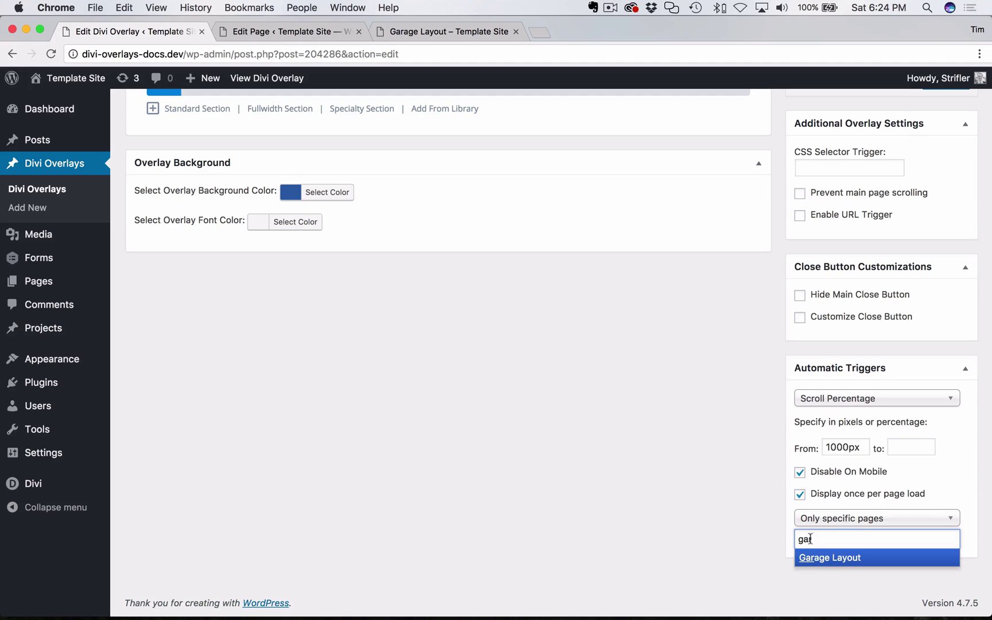
text(ra)
click(819, 558)
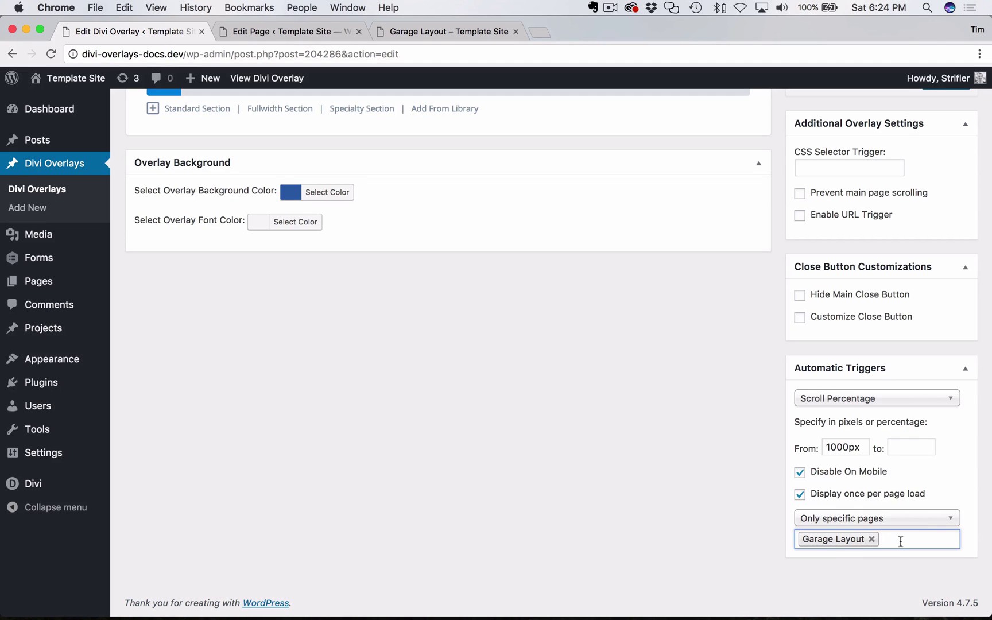
text(uni)
click(834, 558)
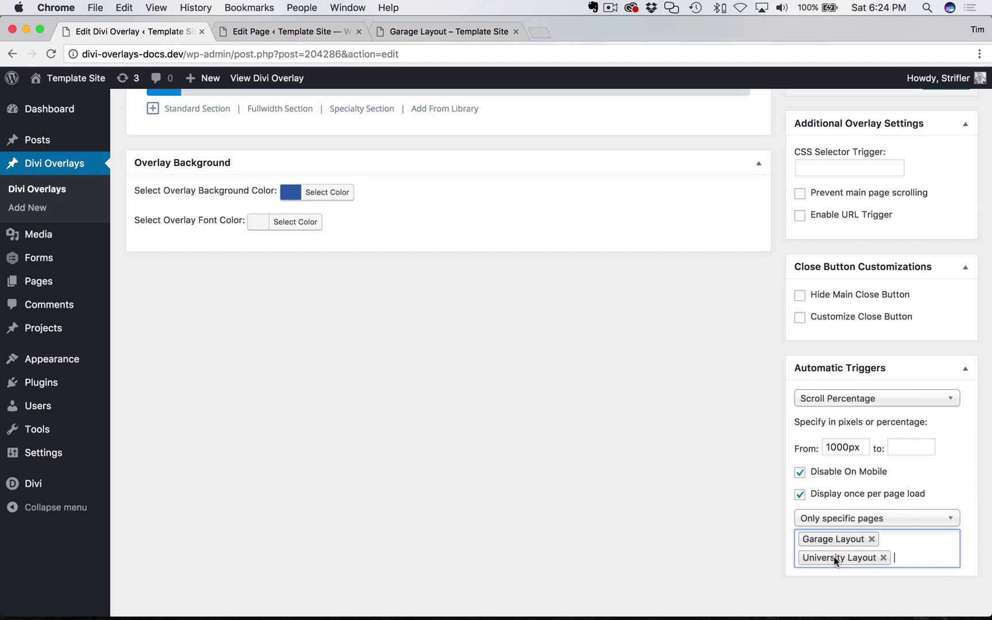
click(884, 557)
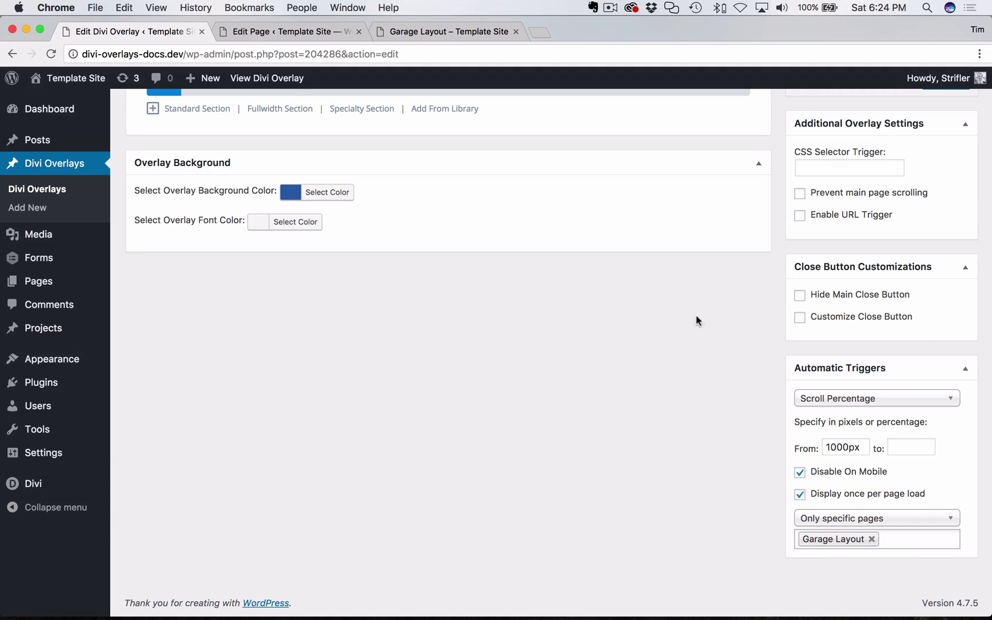
key(ctrl+s)
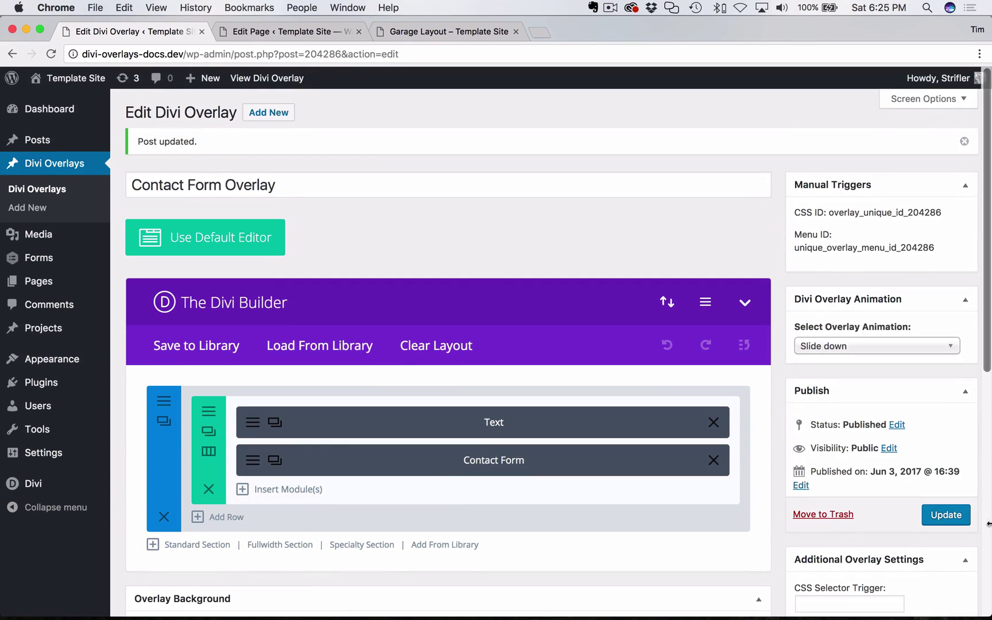
click(946, 522)
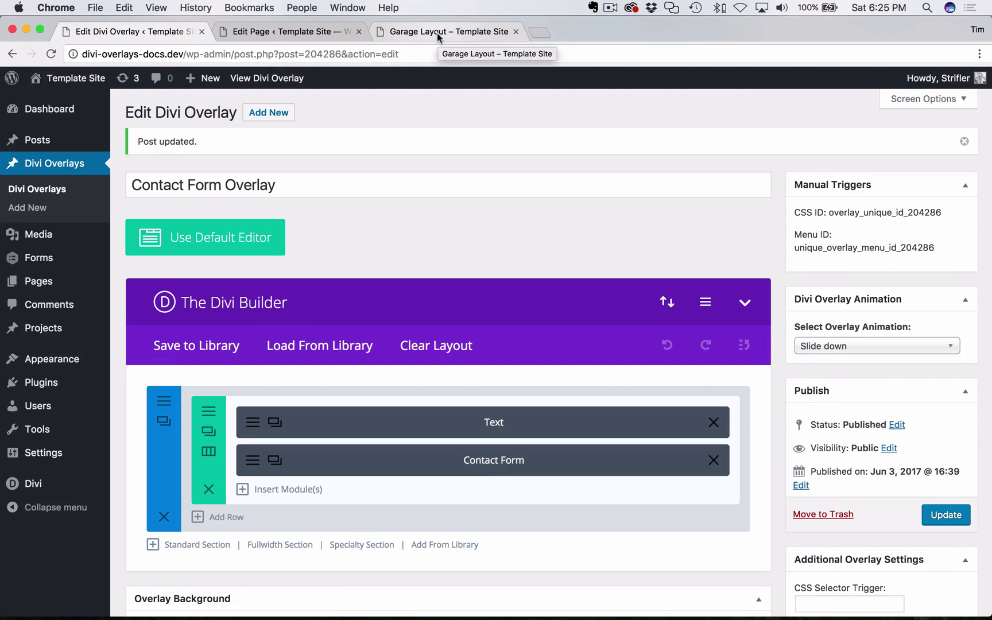
click(437, 33)
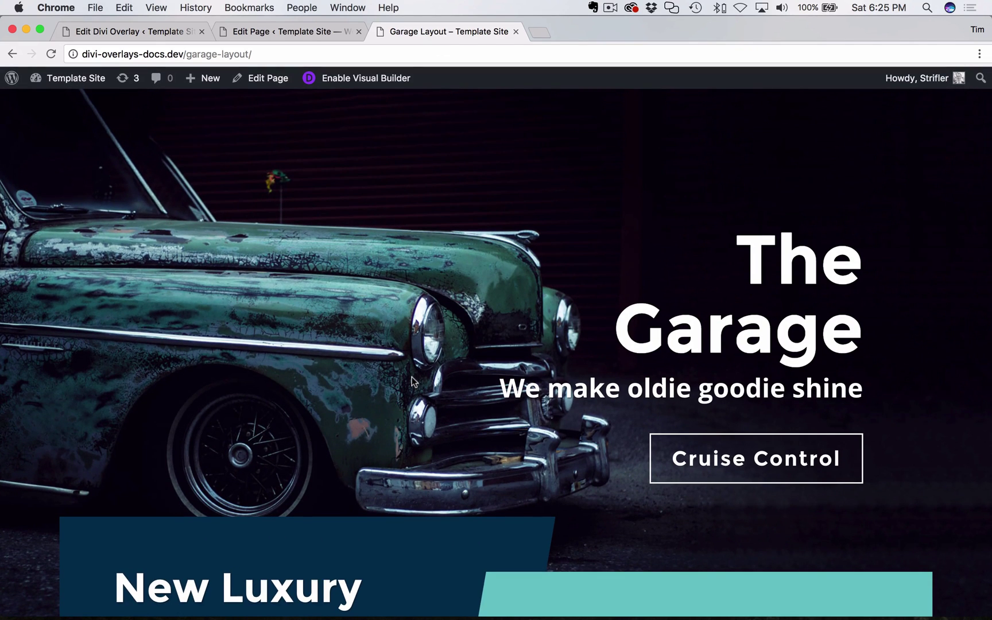
key(super+r)
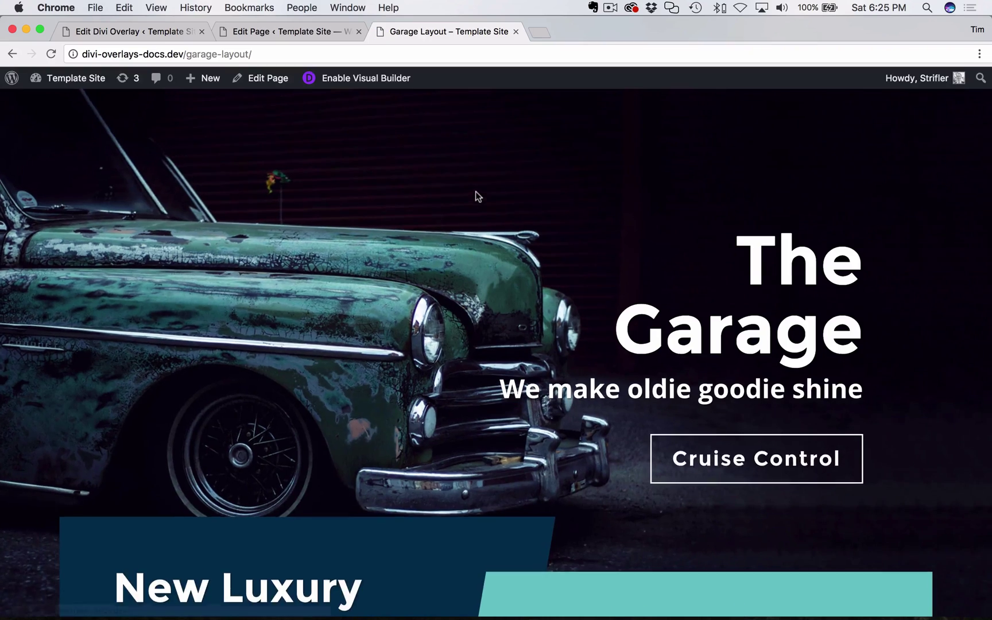
scroll(520, 429, down, 10)
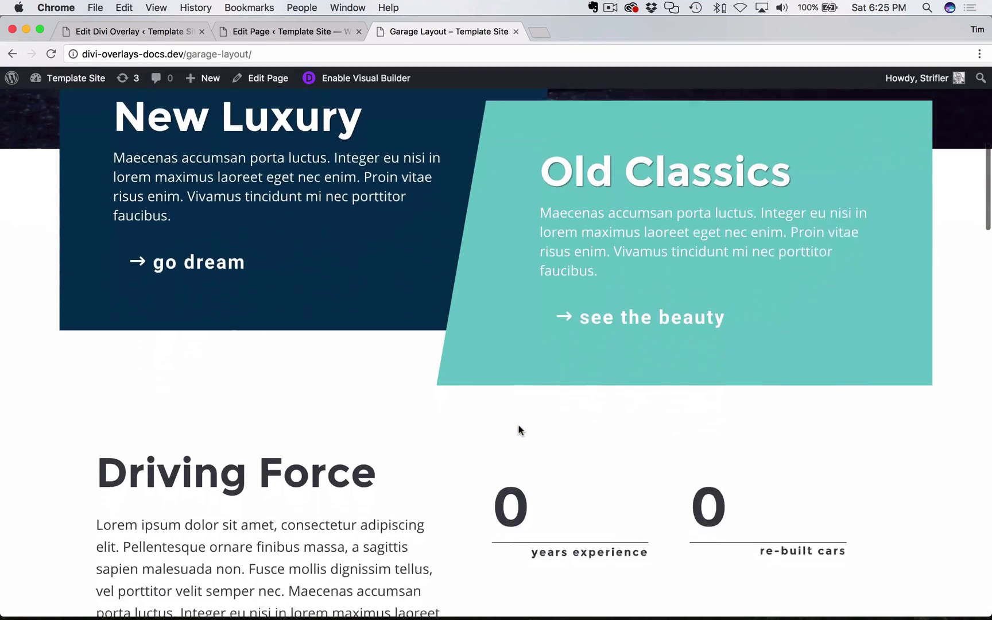
scroll(518, 430, down, 7)
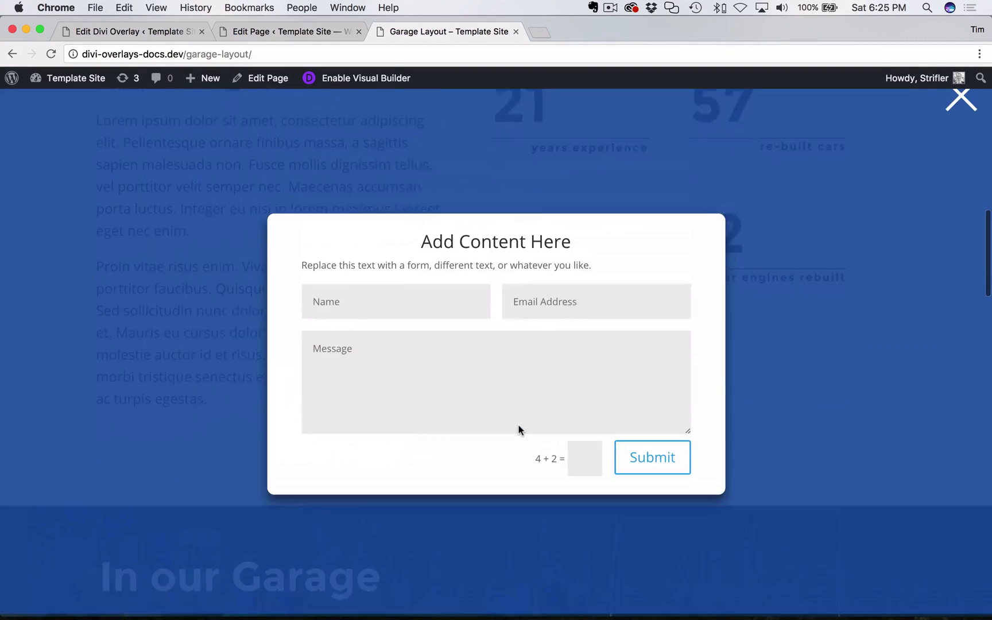
scroll(520, 430, down, 1)
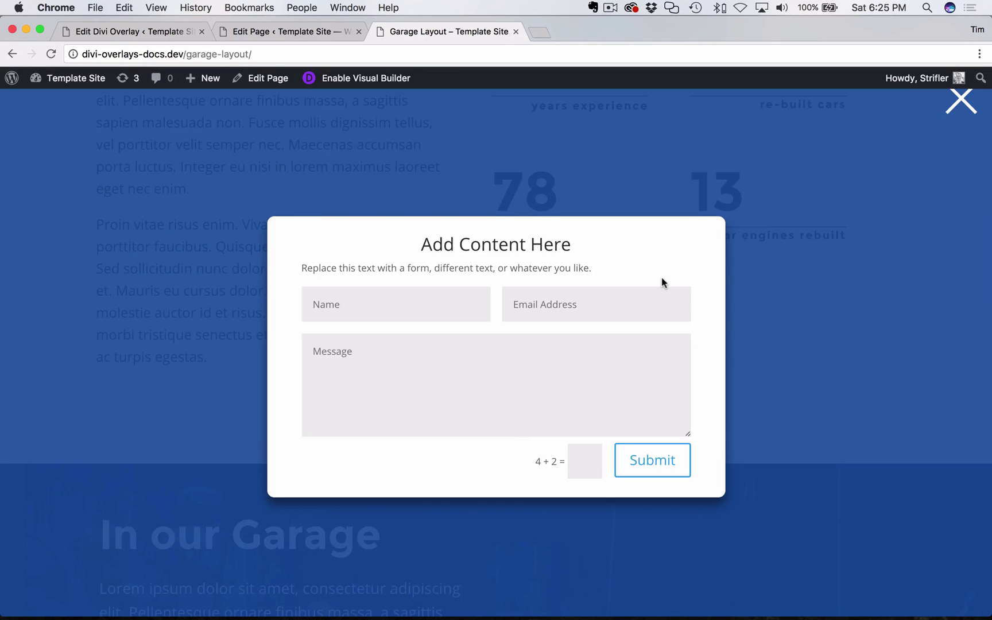
click(972, 111)
scroll(318, 311, up, 20)
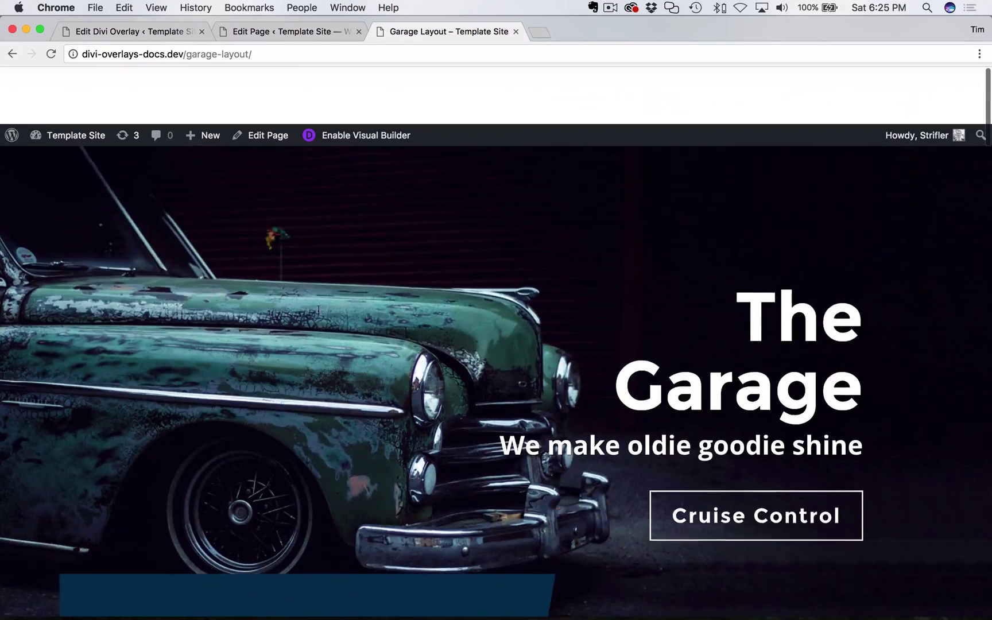
scroll(299, 502, down, 20)
scroll(299, 502, up, 15)
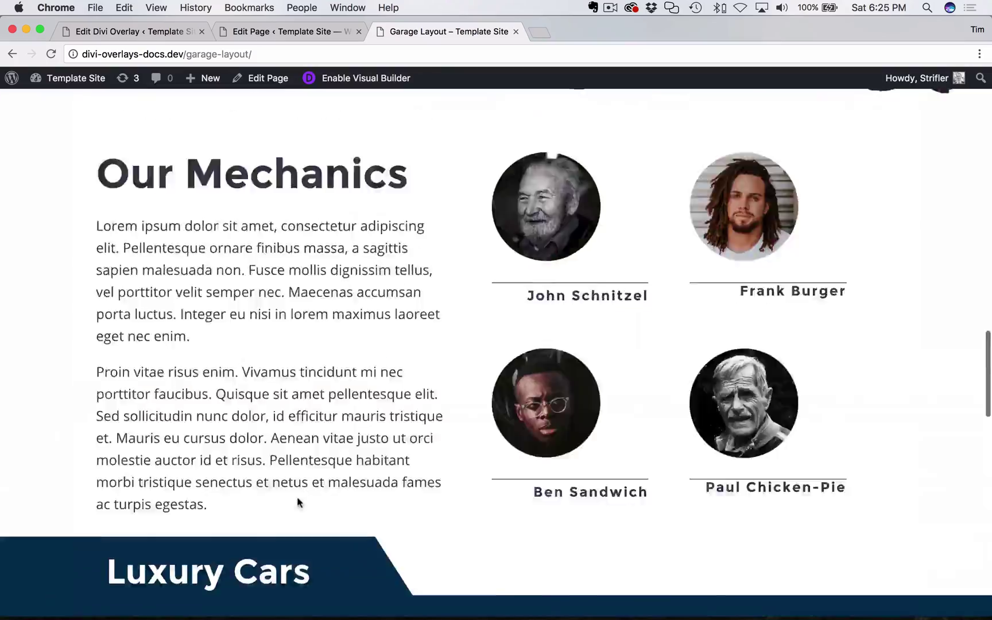
scroll(299, 502, down, 20)
scroll(299, 502, up, 20)
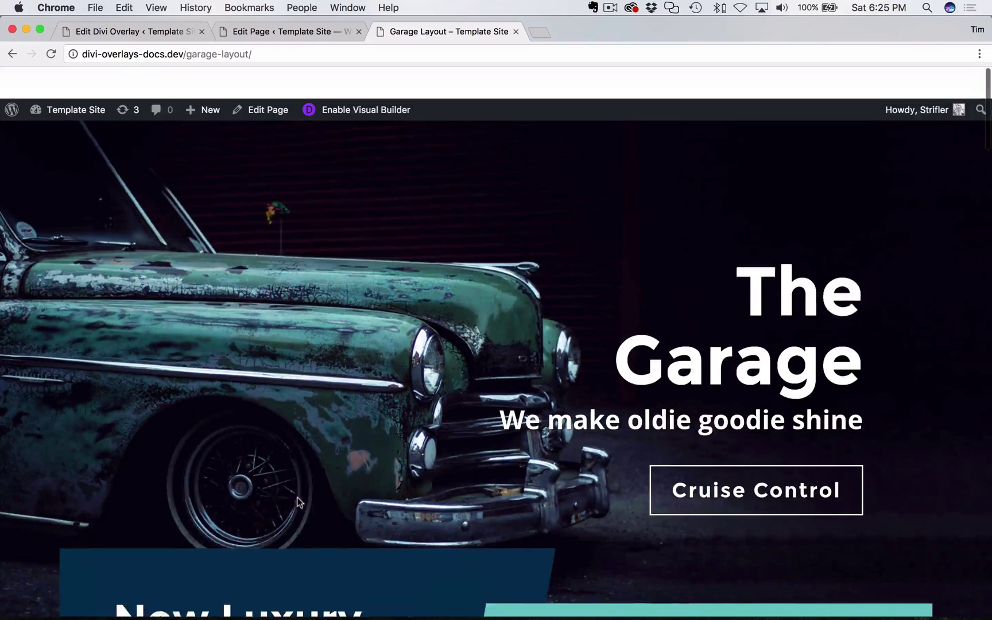
click(149, 34)
scroll(805, 536, down, 8)
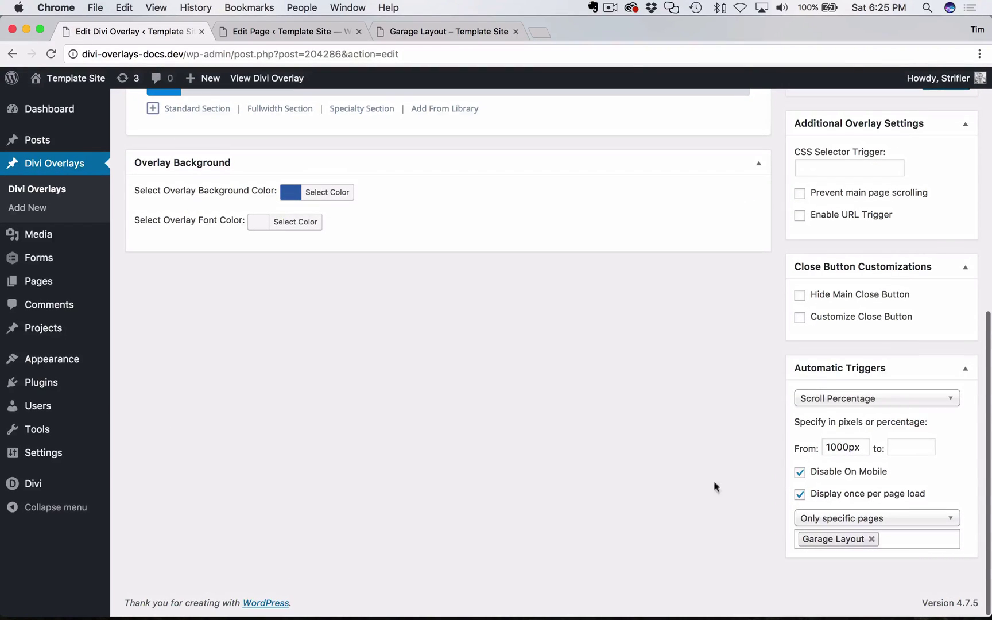
Scroll down and back up the Garage Layout page once more
click(429, 31)
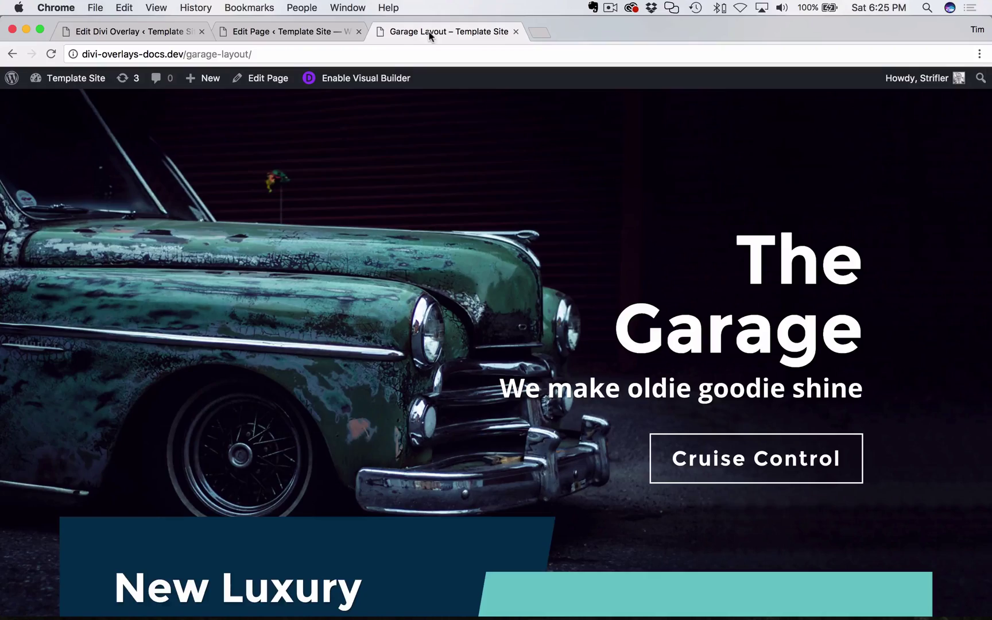
scroll(470, 452, down, 20)
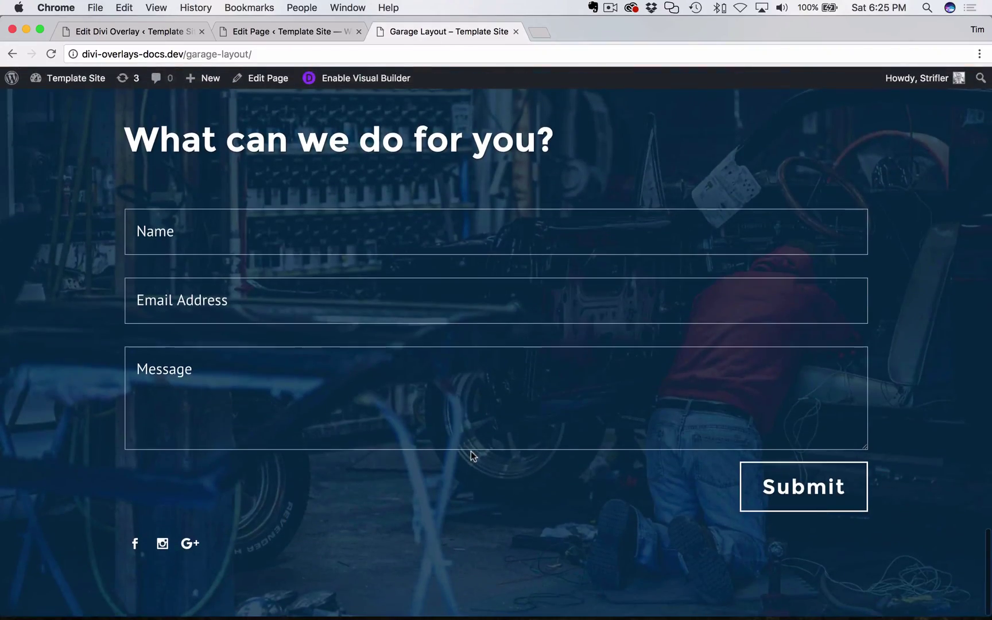
scroll(455, 178, up, 20)
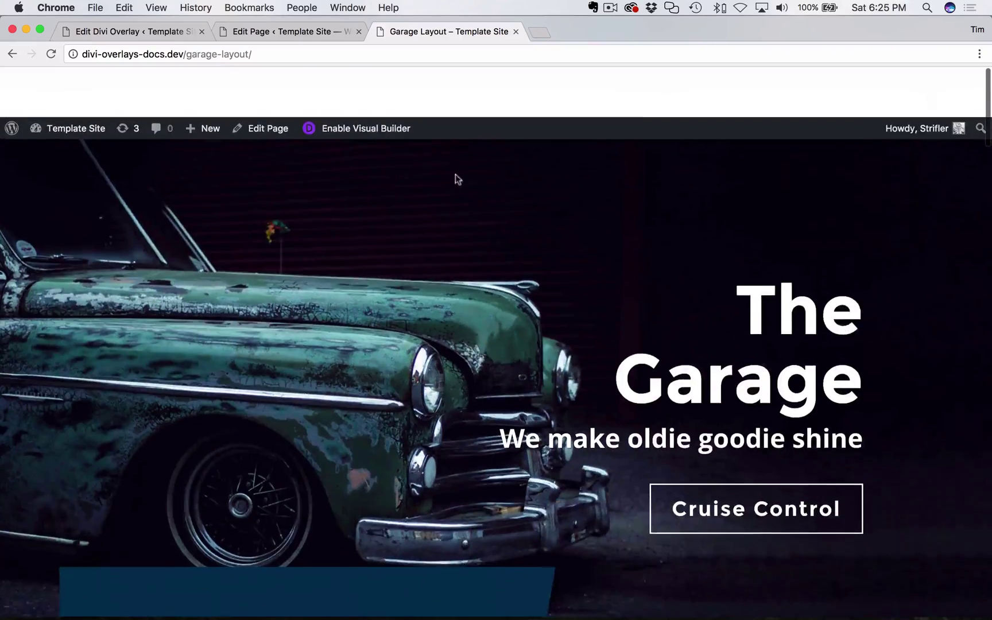
Go back to the overlay editor, then move to the Divi Life site footer in Safari
click(168, 36)
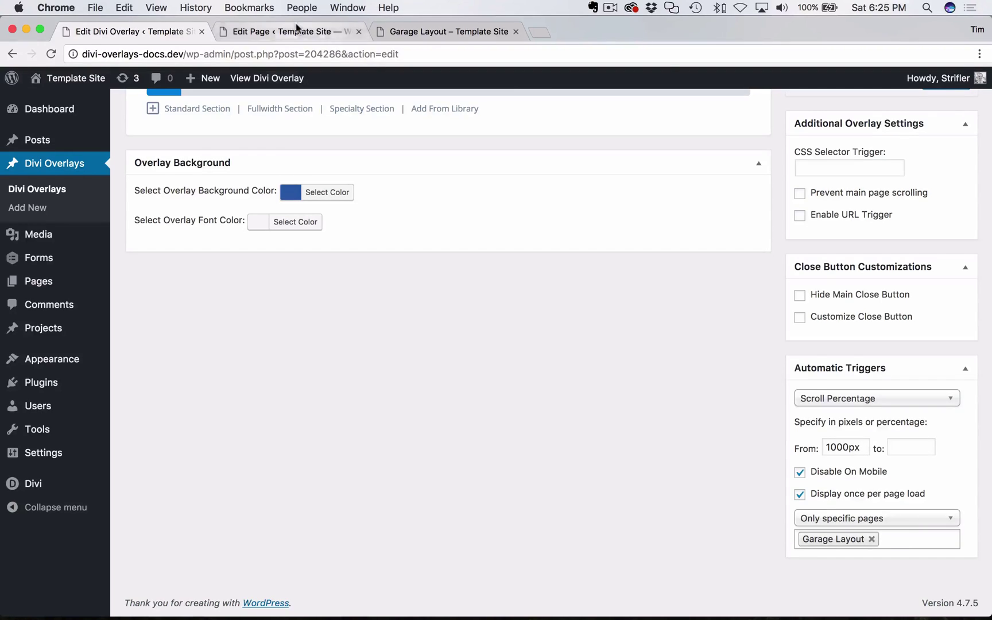
key(ctrl+Left)
scroll(233, 461, down, 20)
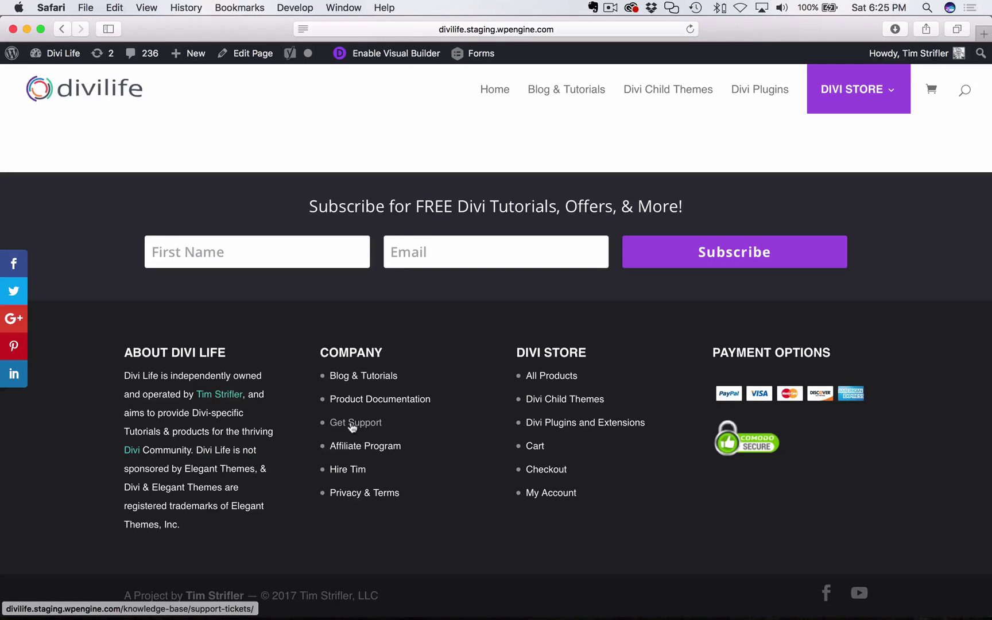
Scroll the Divi Life page back up to the scroll delay tutorial's title
mouse_move(886, 103)
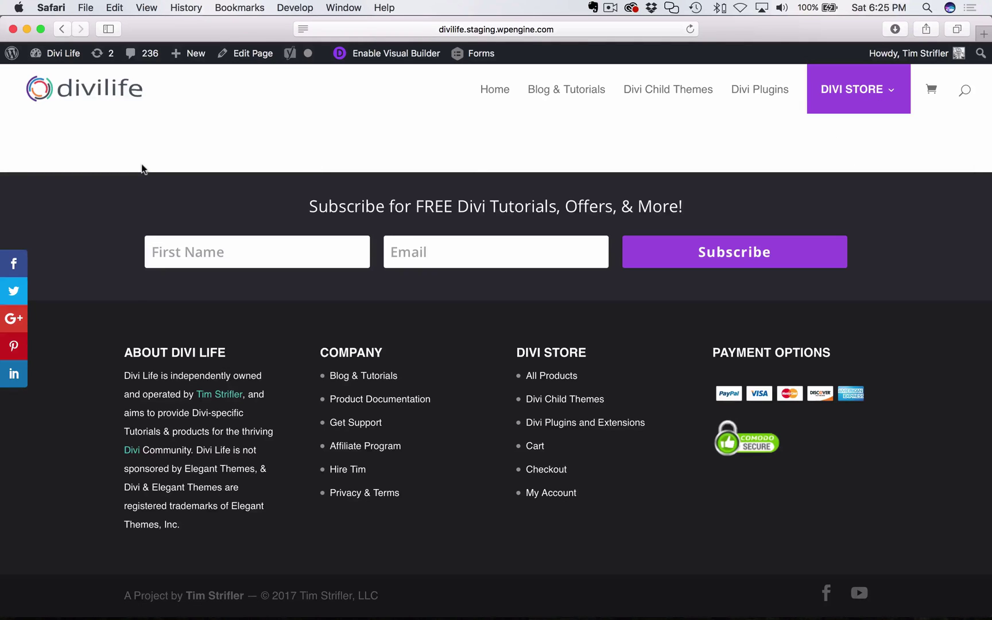
scroll(208, 189, up, 15)
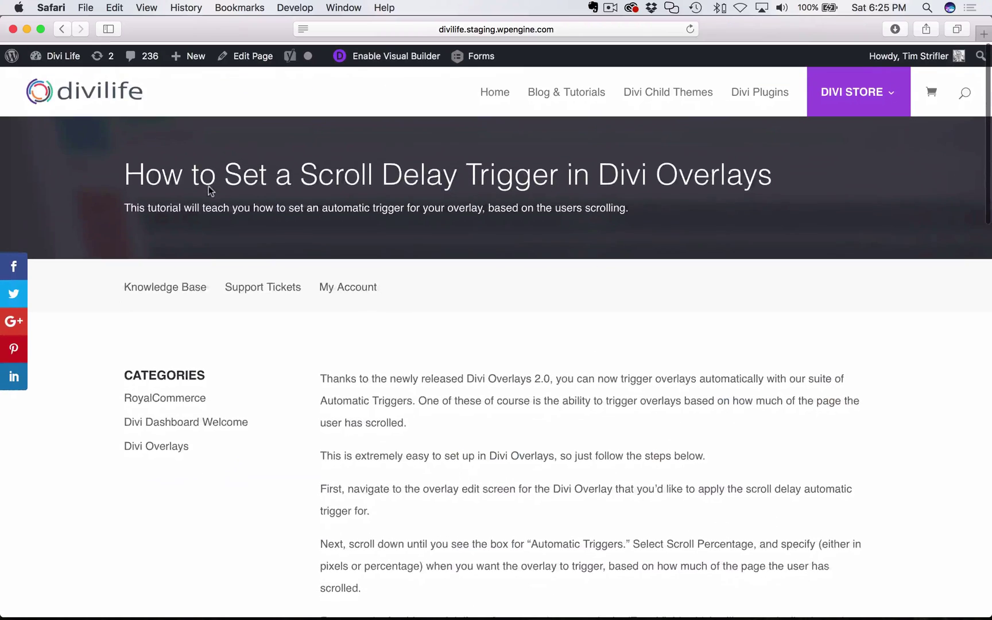